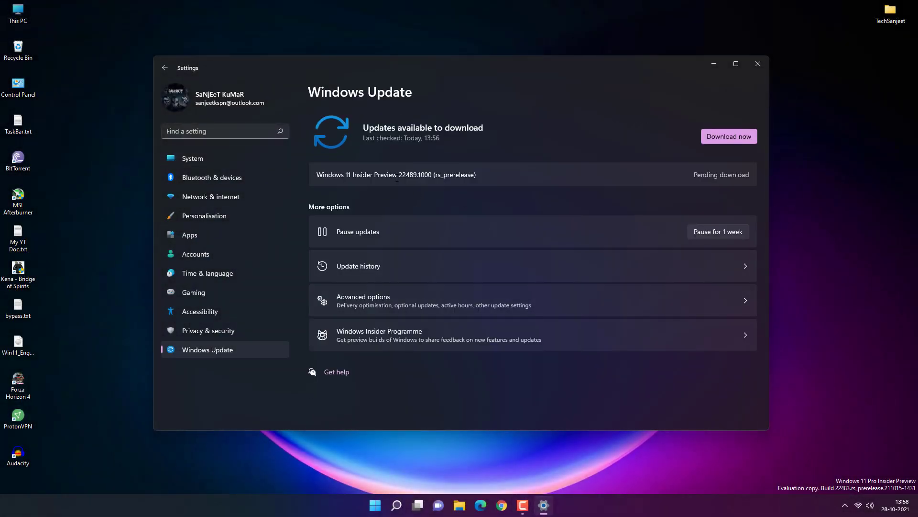
Step: Start downloading the pending Windows 11 Insider Preview 22489.1000 update
{"action": "left_click", "coordinate": [731, 138]}
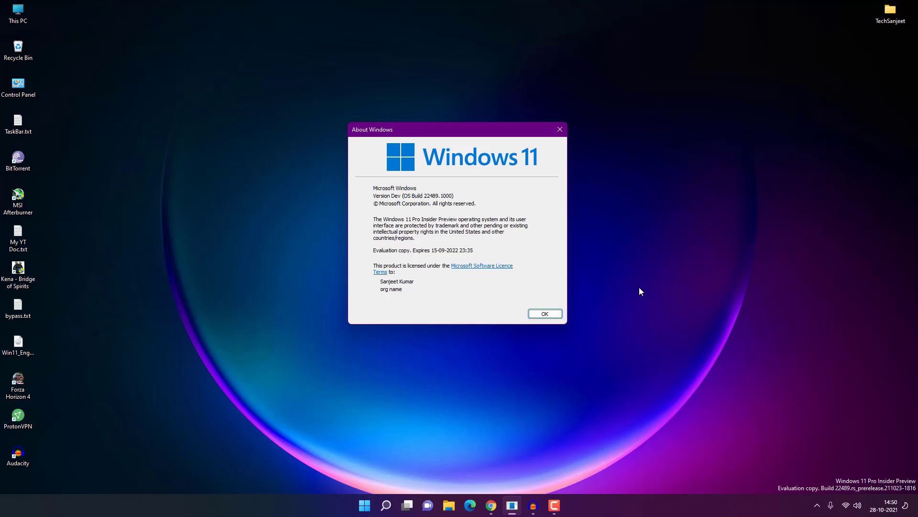
Step: Dismiss the About Windows box and open File Explorer on This PC
{"action": "key", "text": "Return"}
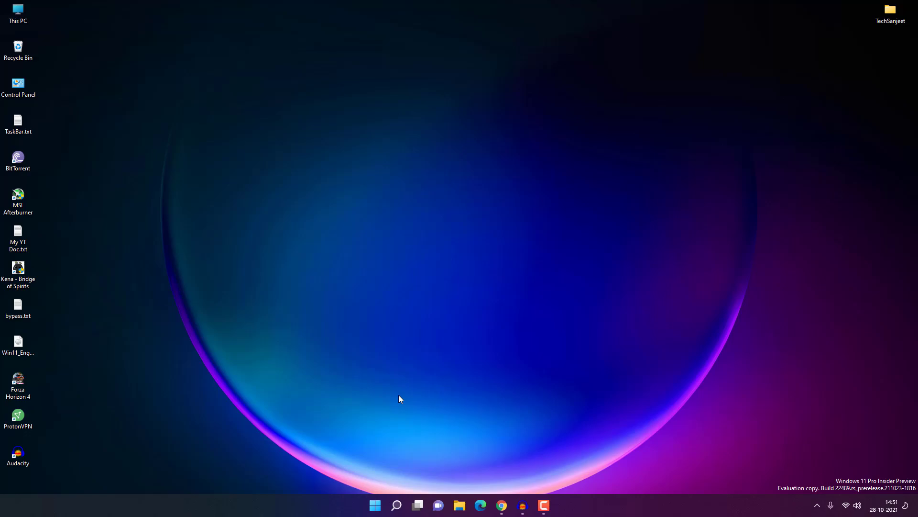
{"action": "key", "text": "super+e"}
Step: Launch Settings from the Start menu's pinned apps and go to Apps > Optional features
{"action": "key", "text": "super"}
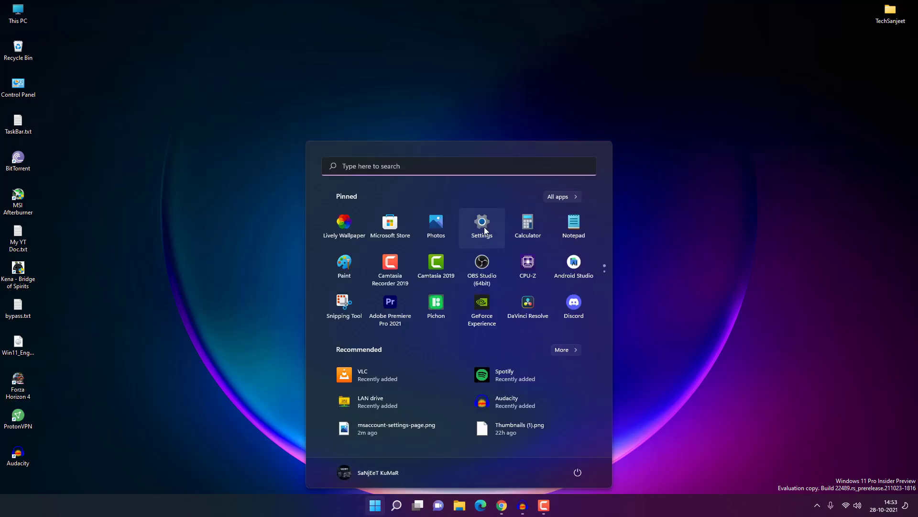
{"action": "left_click", "coordinate": [481, 228]}
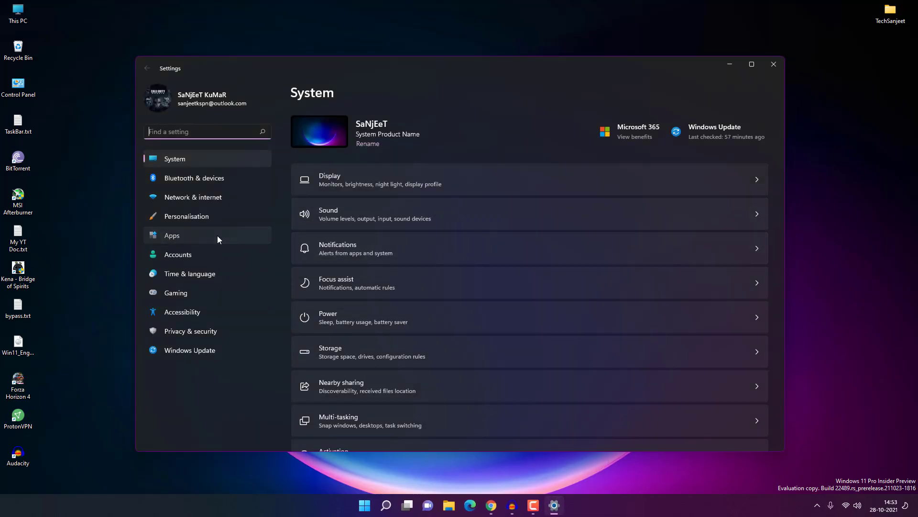
{"action": "left_click", "coordinate": [218, 236]}
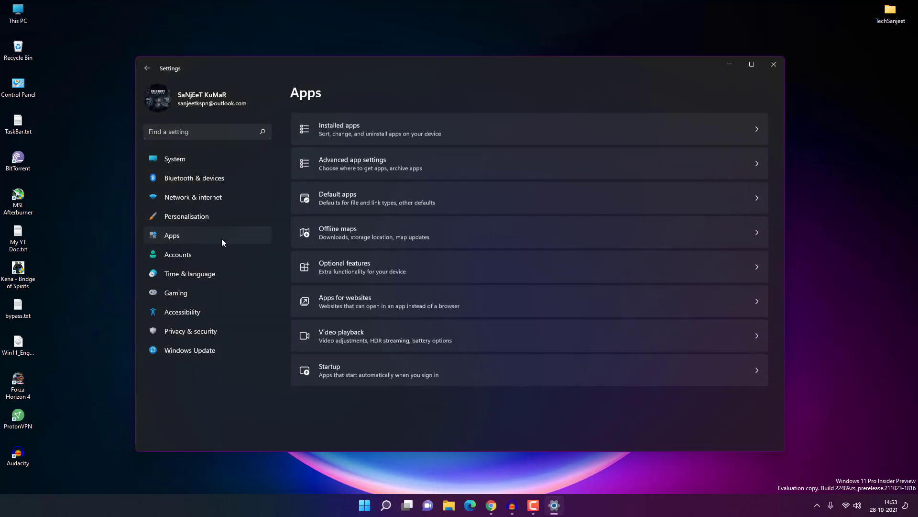
{"action": "left_click", "coordinate": [387, 266]}
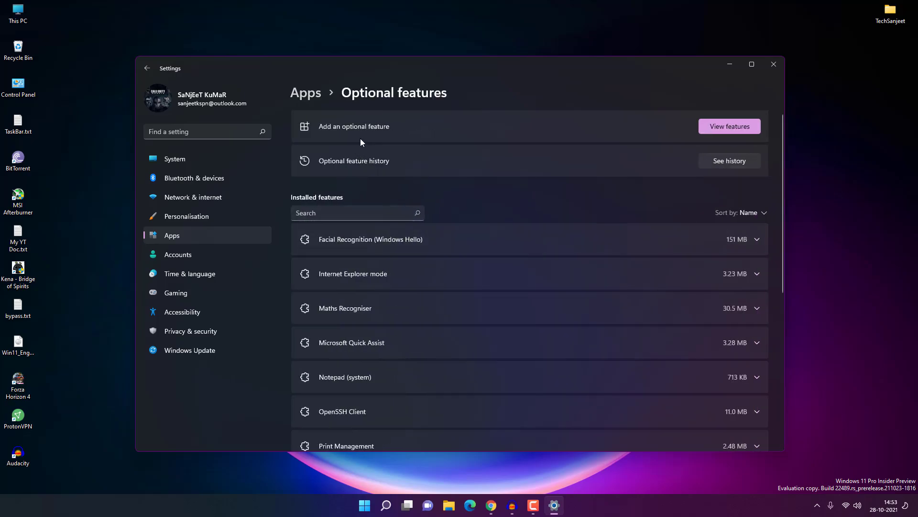
{"action": "left_click", "coordinate": [729, 127]}
{"action": "scroll", "coordinate": [464, 189], "scroll_direction": "down", "scroll_amount": 5}
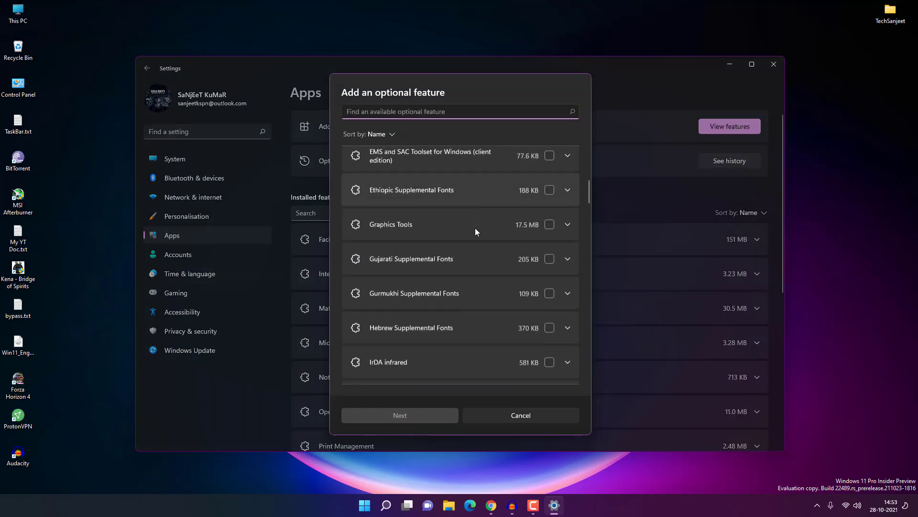
{"action": "scroll", "coordinate": [475, 228], "scroll_direction": "down", "scroll_amount": 5}
{"action": "scroll", "coordinate": [471, 252], "scroll_direction": "down", "scroll_amount": 5}
{"action": "scroll", "coordinate": [471, 258], "scroll_direction": "down", "scroll_amount": 5}
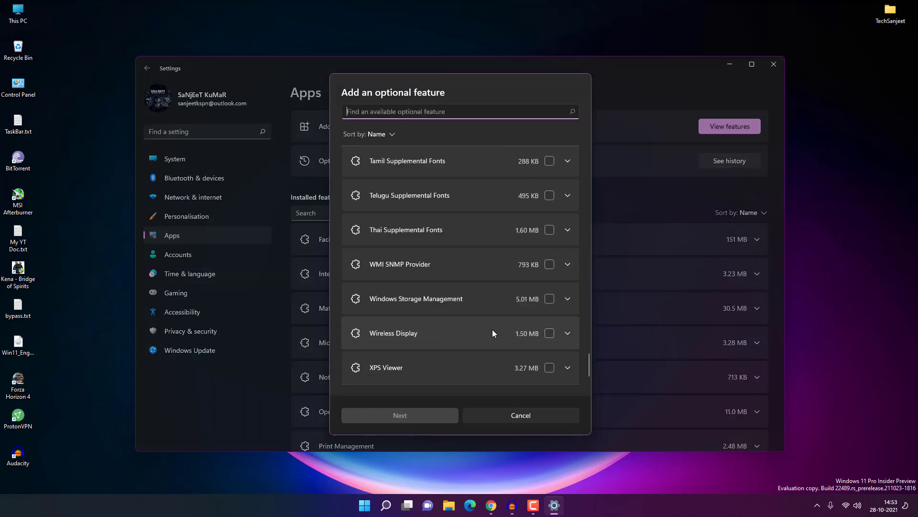
{"action": "left_click", "coordinate": [567, 333]}
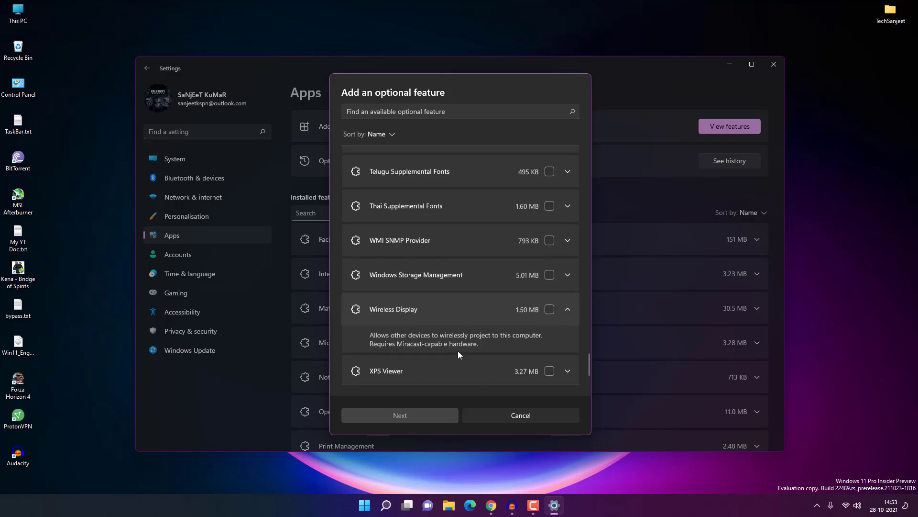
{"action": "mouse_move", "coordinate": [394, 334]}
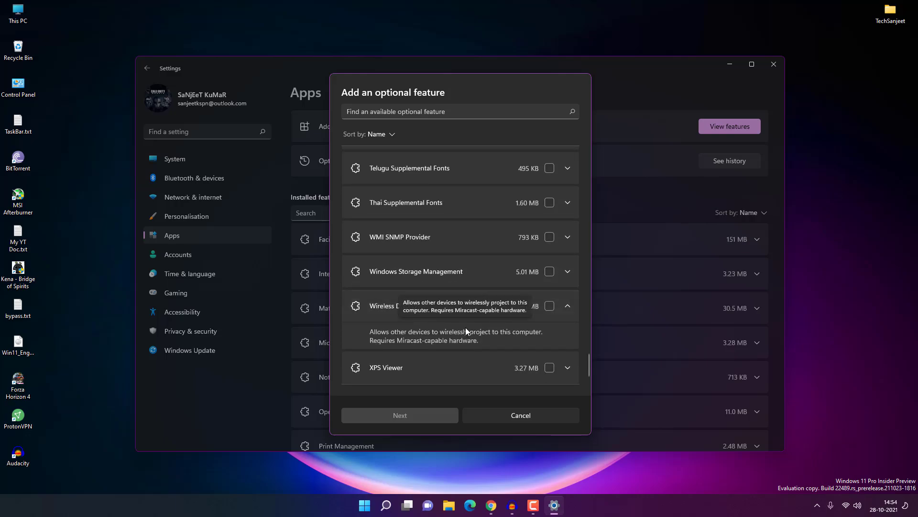
{"action": "left_click", "coordinate": [517, 415]}
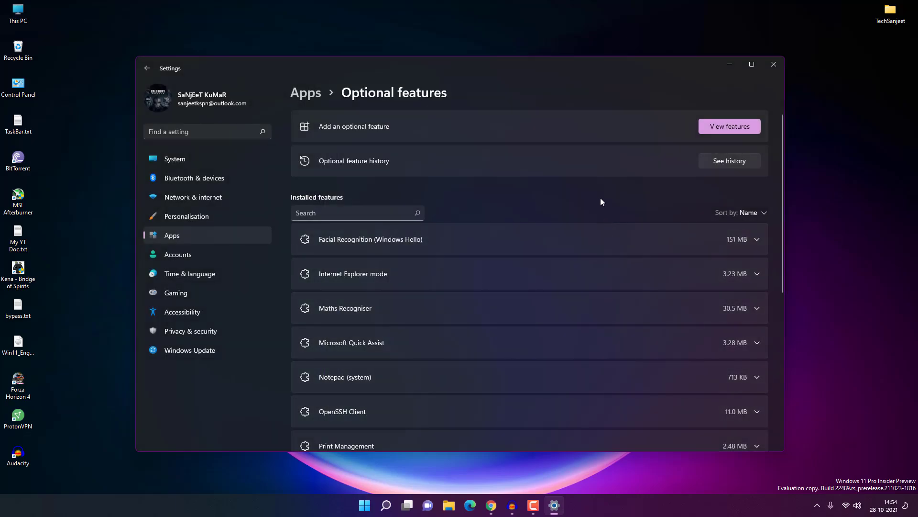
Step: Browse the Installed apps list from the Apps overview, then return
{"action": "left_click", "coordinate": [204, 237]}
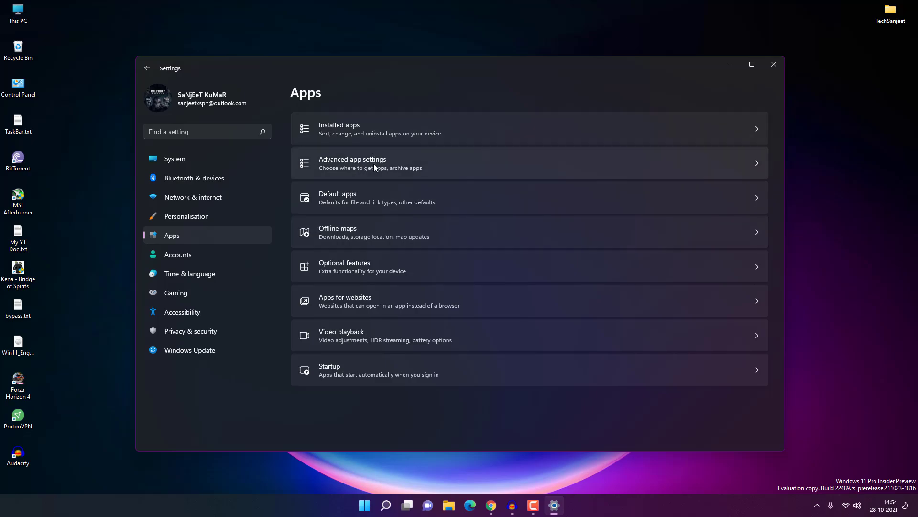
{"action": "left_click", "coordinate": [401, 133]}
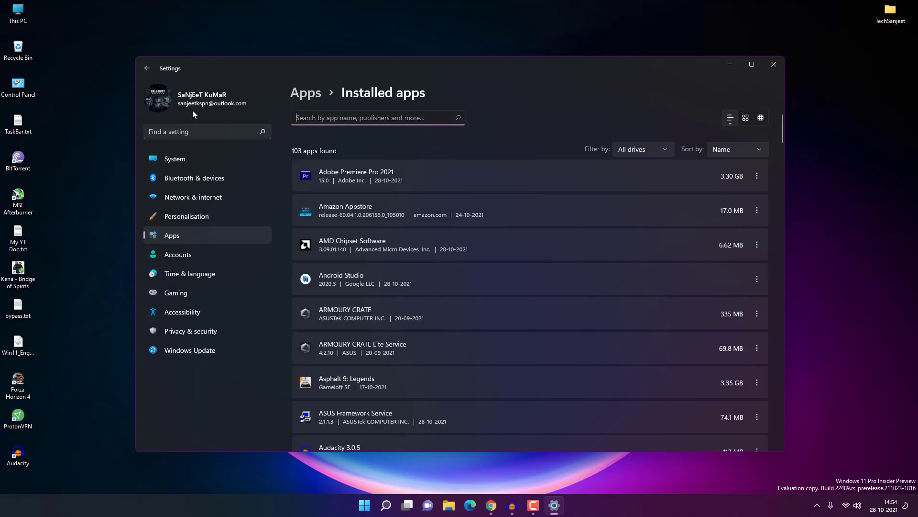
{"action": "left_click", "coordinate": [148, 68]}
Step: View the Advanced app settings page, then close Settings with Alt+F4
{"action": "left_click", "coordinate": [374, 167]}
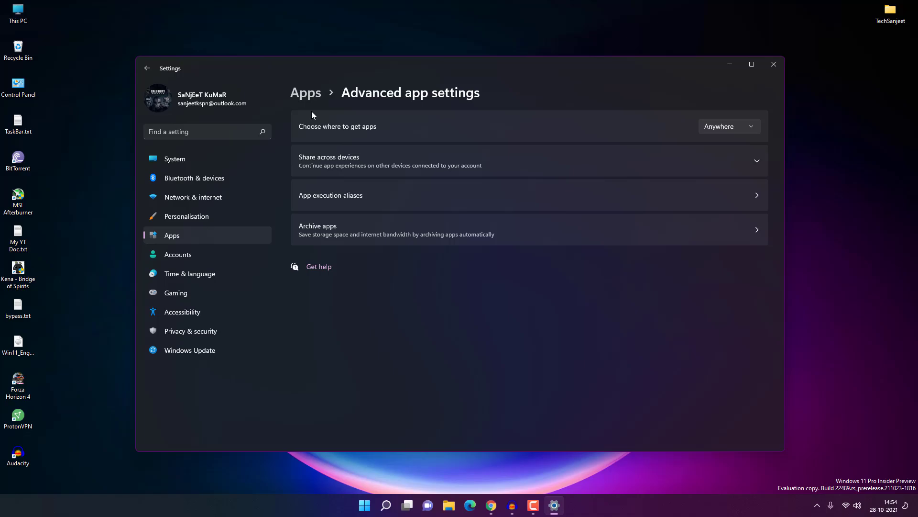
{"action": "left_click", "coordinate": [149, 68]}
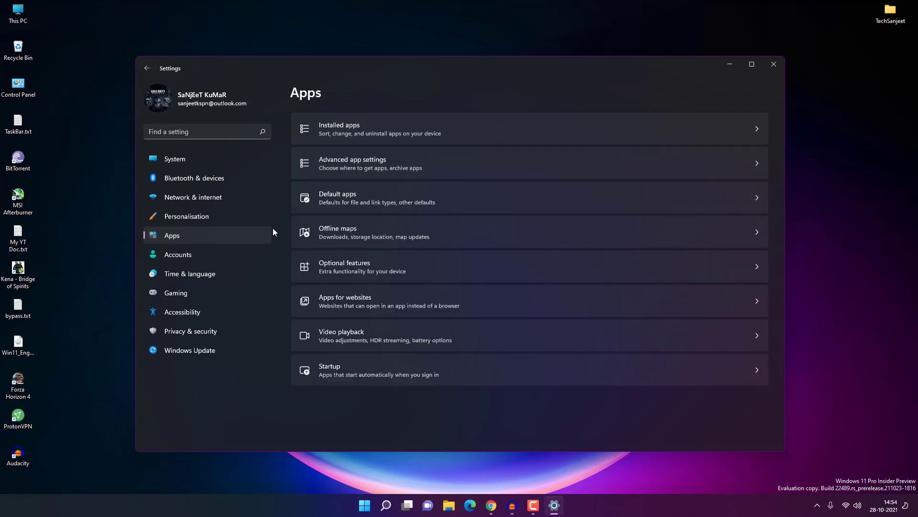
{"action": "key", "text": "alt+F4"}
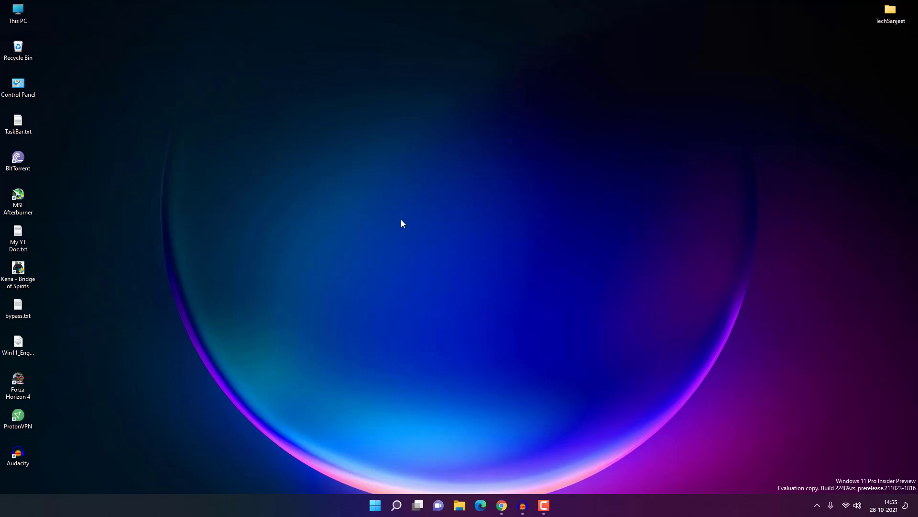
{"action": "right_click", "coordinate": [401, 192]}
{"action": "left_click", "coordinate": [429, 234]}
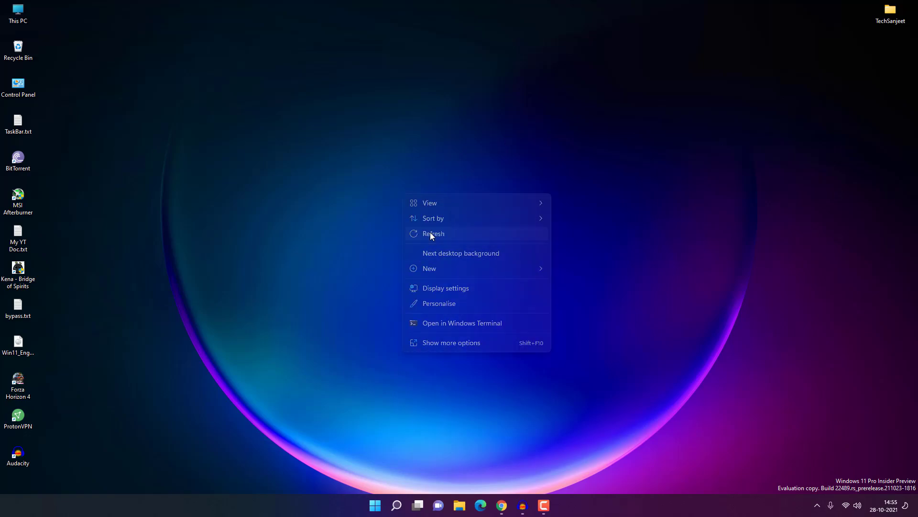
{"action": "right_click", "coordinate": [409, 215]}
{"action": "left_click", "coordinate": [416, 252]}
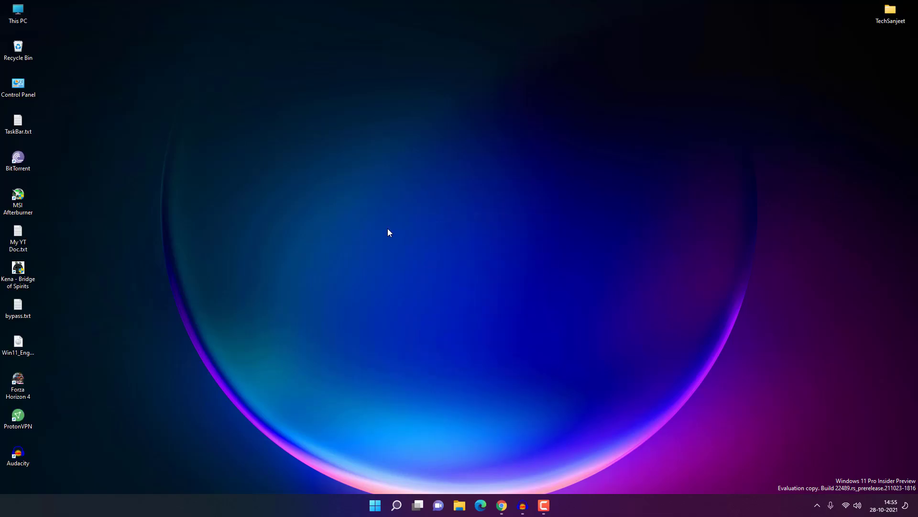
{"action": "right_click", "coordinate": [401, 196]}
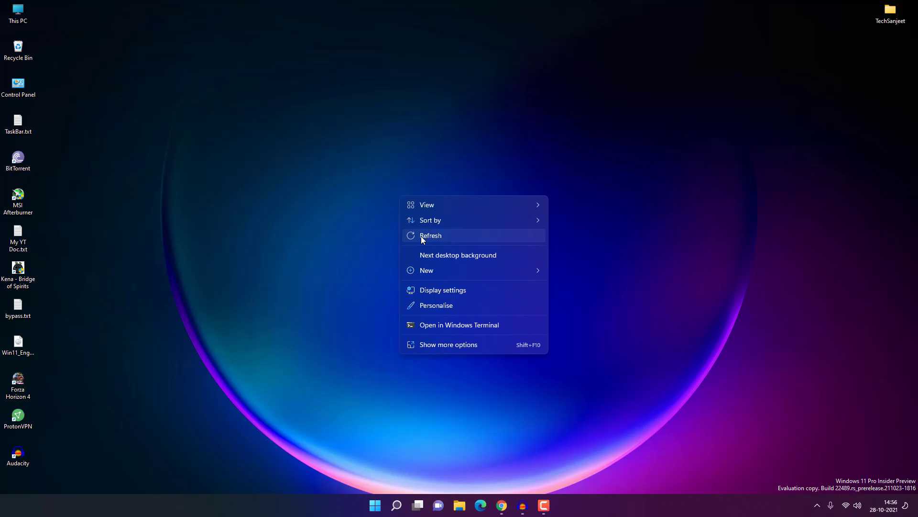
{"action": "right_click", "coordinate": [382, 213]}
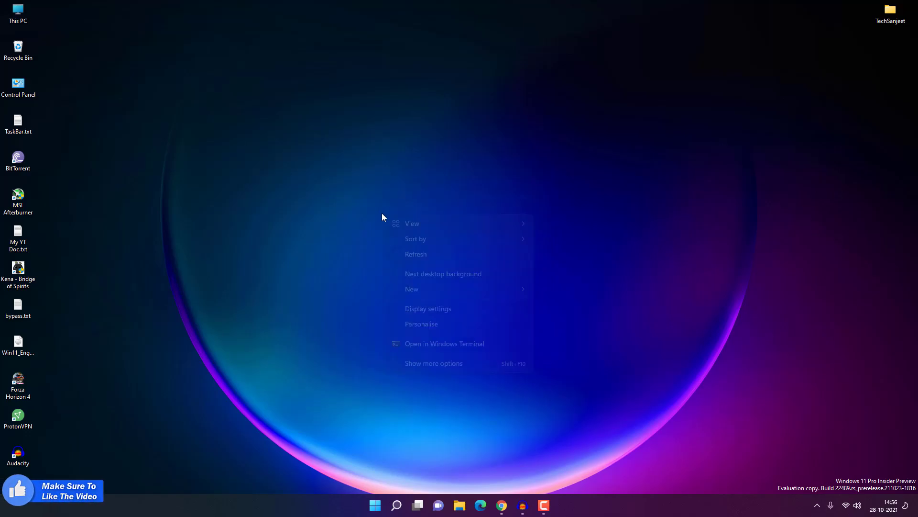
{"action": "left_click", "coordinate": [409, 260]}
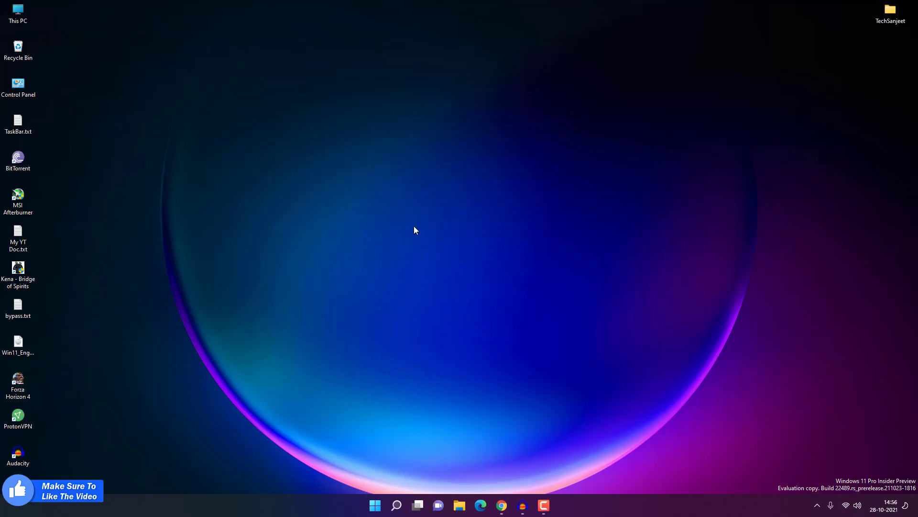
{"action": "right_click", "coordinate": [414, 227]}
{"action": "left_click", "coordinate": [410, 230]}
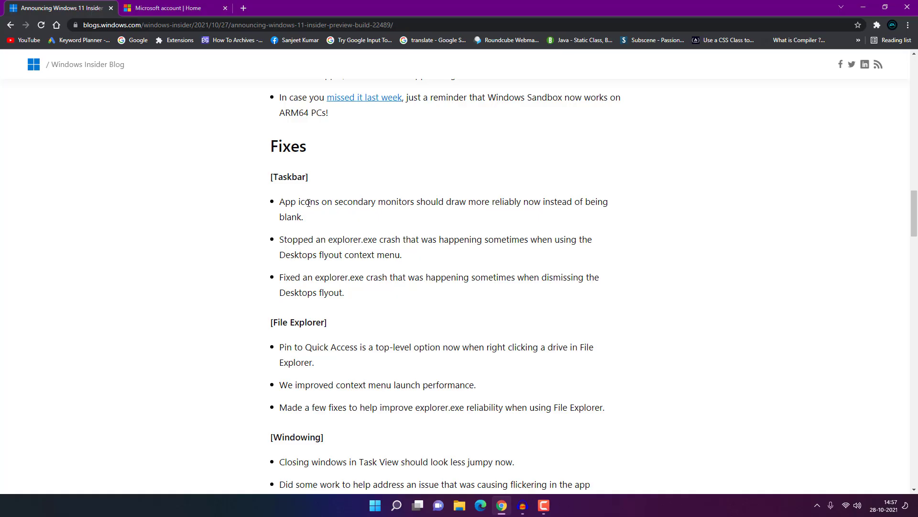
{"action": "scroll", "coordinate": [293, 247], "scroll_direction": "down", "scroll_amount": 2}
{"action": "scroll", "coordinate": [298, 309], "scroll_direction": "down", "scroll_amount": 2}
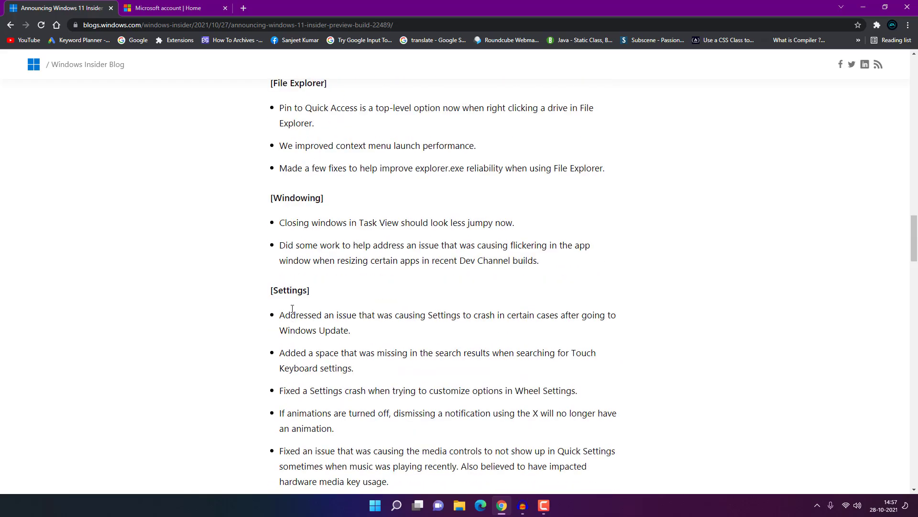
{"action": "scroll", "coordinate": [298, 308], "scroll_direction": "down", "scroll_amount": 2}
{"action": "scroll", "coordinate": [298, 309], "scroll_direction": "down", "scroll_amount": 3}
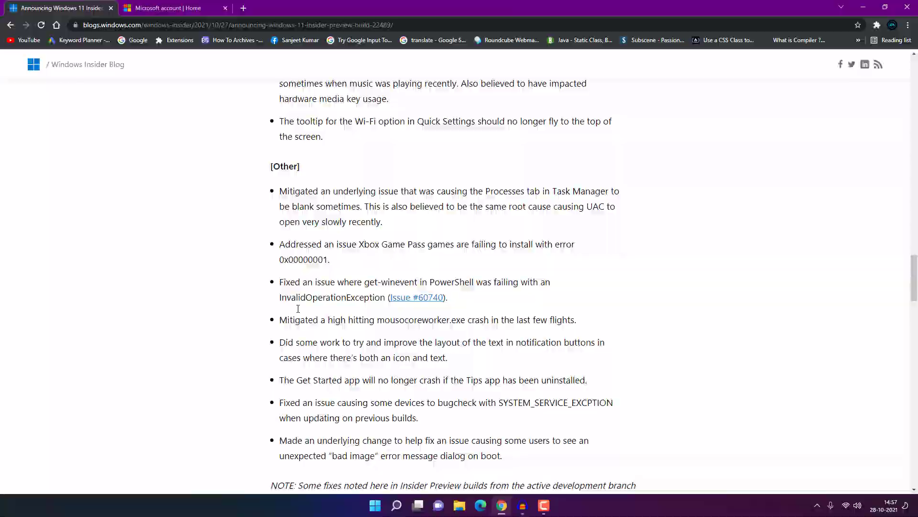
Step: Hide the Chrome blog post with Win+D to reveal the desktop
{"action": "key", "text": "super+d"}
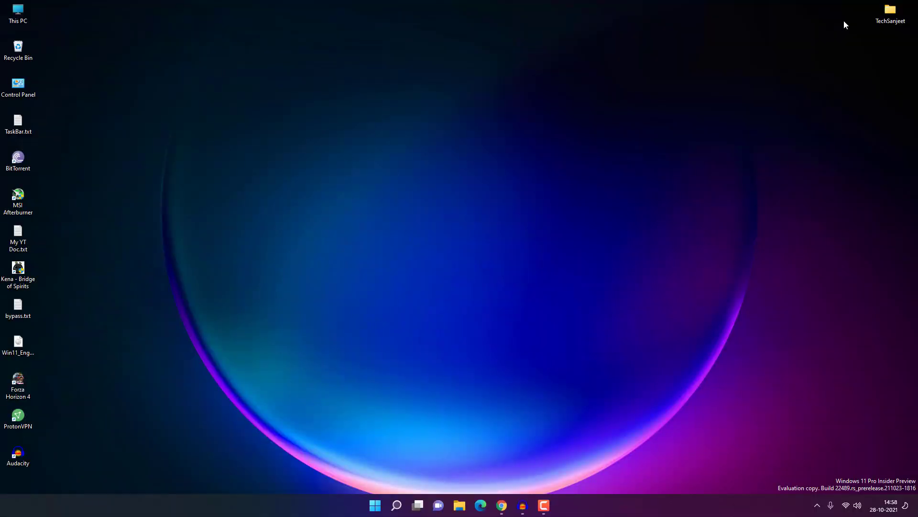